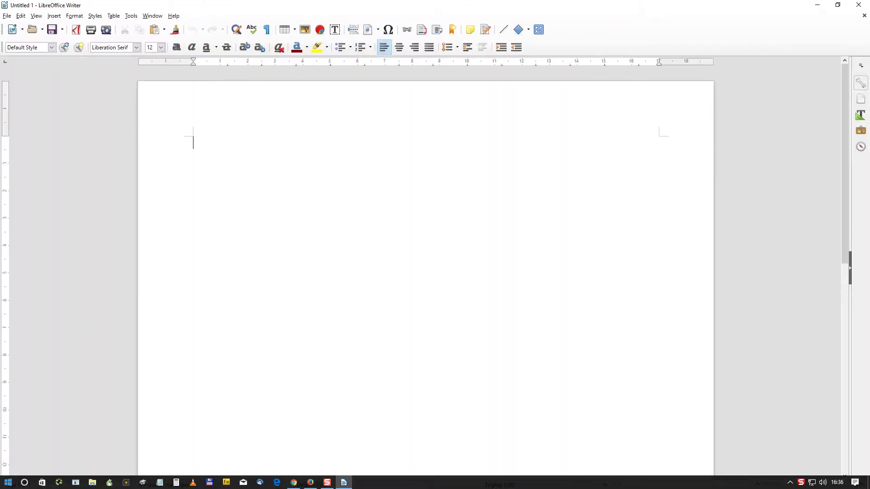
- Launch Dragon NaturallySpeaking 11.0, close its sidebar, and bring up the Amazon product page
{"action": "left_click", "coordinate": [9, 482]}
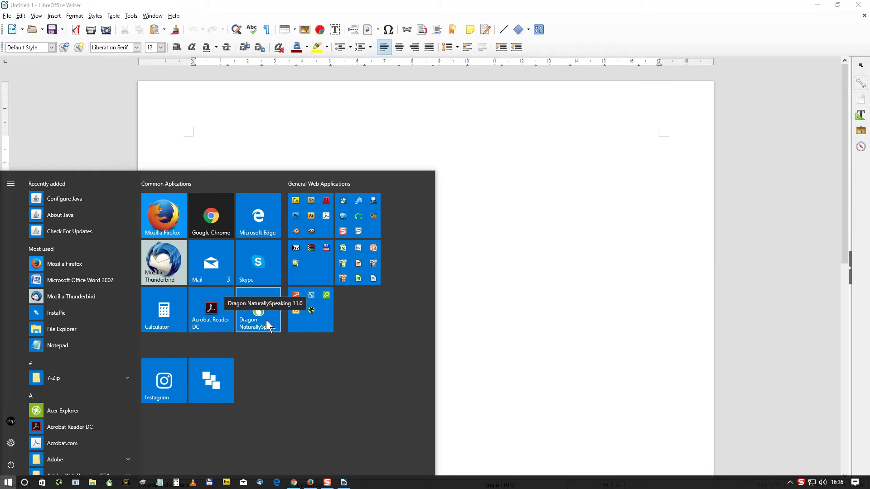
{"action": "left_click", "coordinate": [265, 319]}
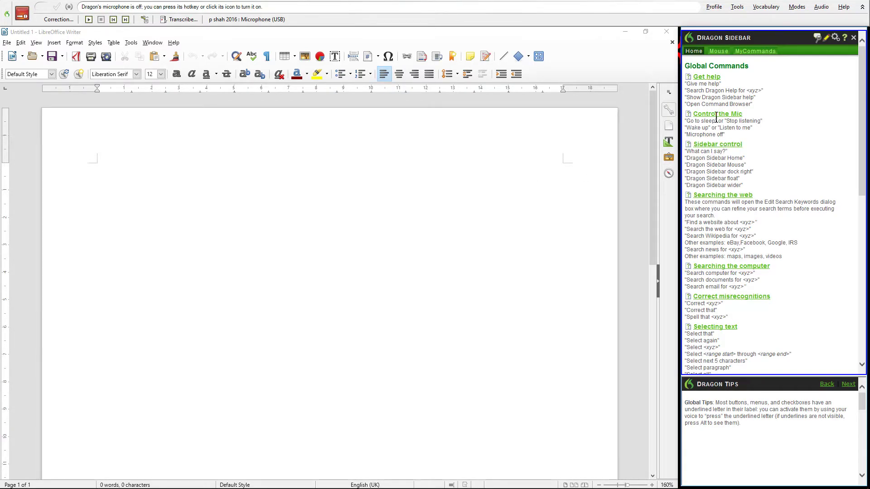
{"action": "left_click", "coordinate": [854, 39]}
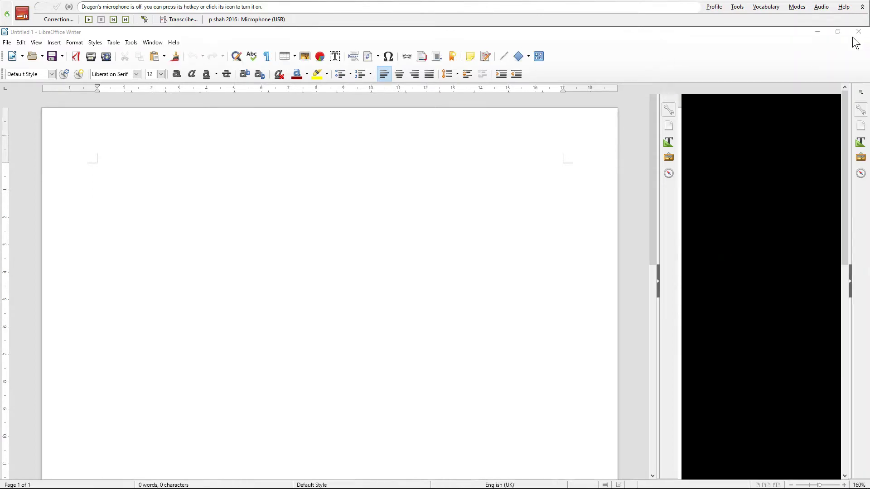
{"action": "mouse_move", "coordinate": [331, 484]}
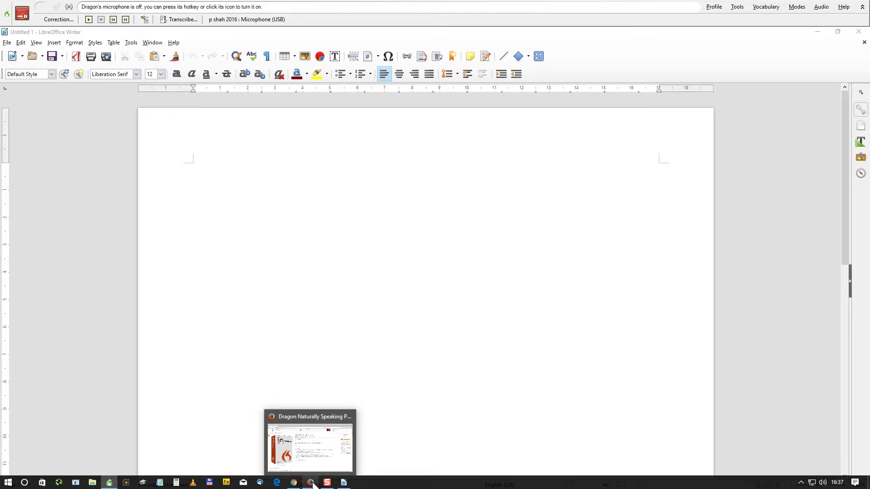
{"action": "left_click", "coordinate": [311, 483]}
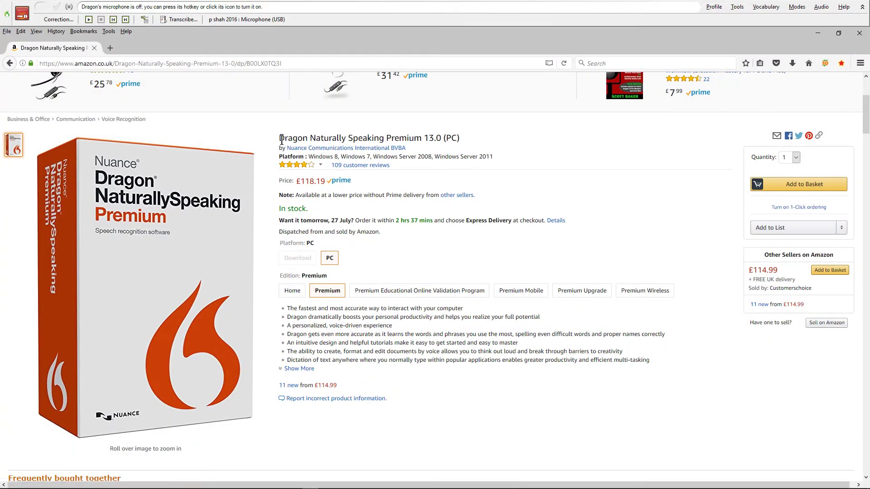
- Highlight the Dragon Premium 13.0 product title and its £118.19 price, then minimize Firefox
{"action": "left_click_drag", "start_coordinate": [282, 140], "coordinate": [460, 139]}
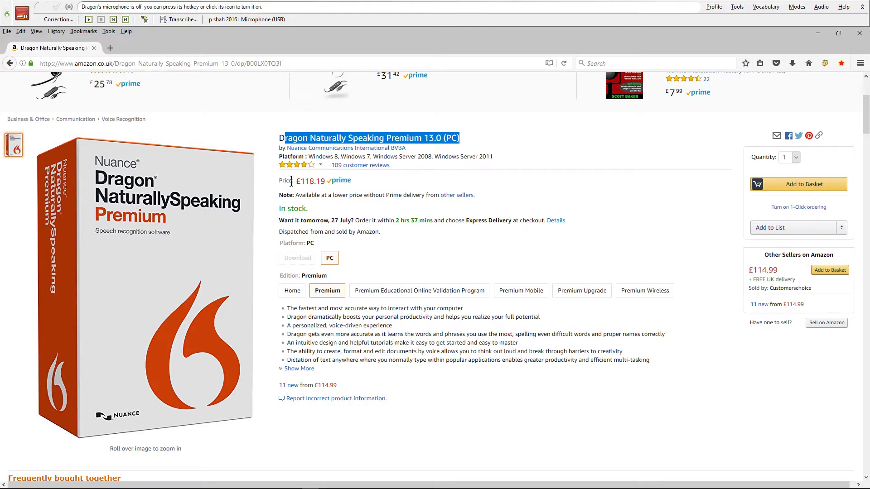
{"action": "left_click_drag", "start_coordinate": [295, 181], "coordinate": [328, 184]}
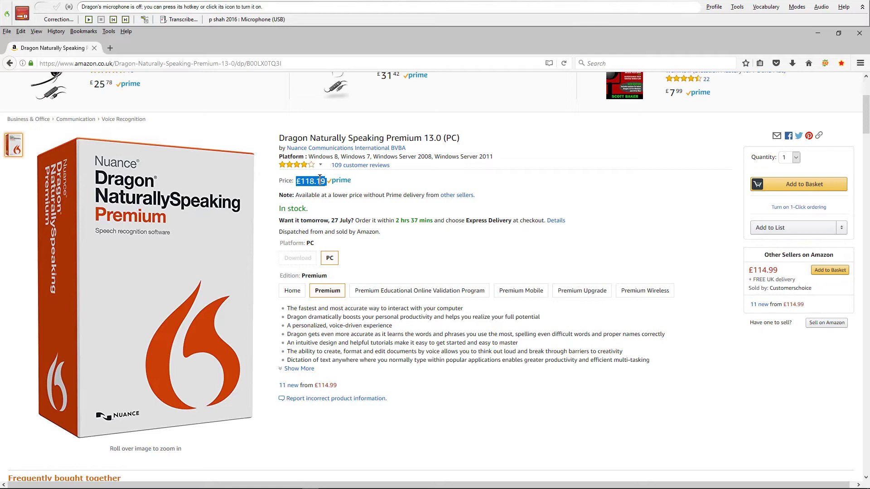
{"action": "left_click", "coordinate": [387, 181]}
{"action": "left_click", "coordinate": [817, 34]}
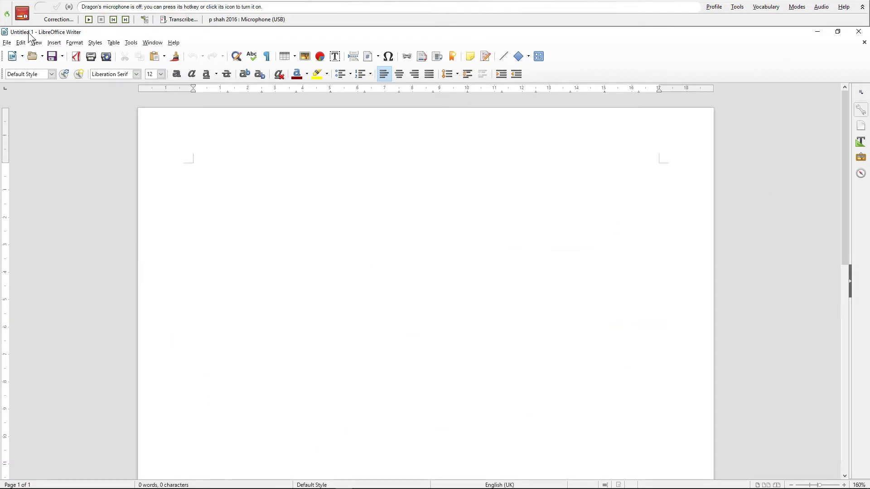
- Put Dragon into Dictation Mode and switch its microphone on
{"action": "left_click", "coordinate": [799, 7]}
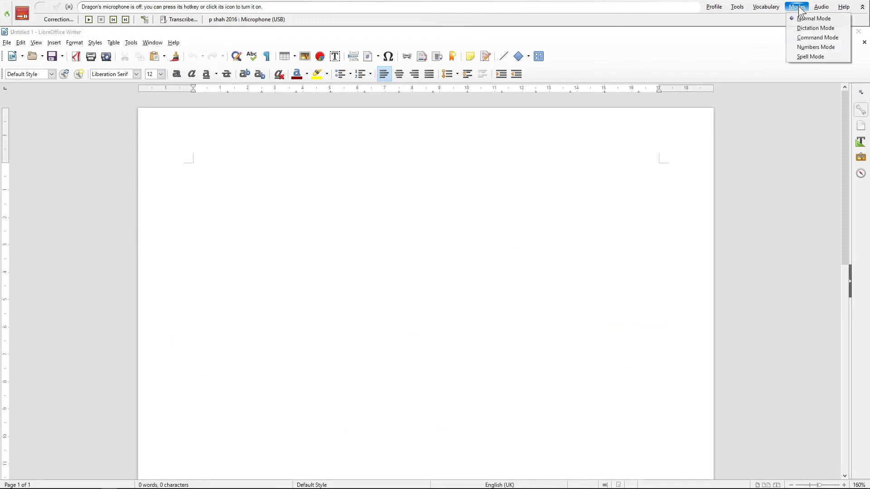
{"action": "left_click", "coordinate": [806, 28]}
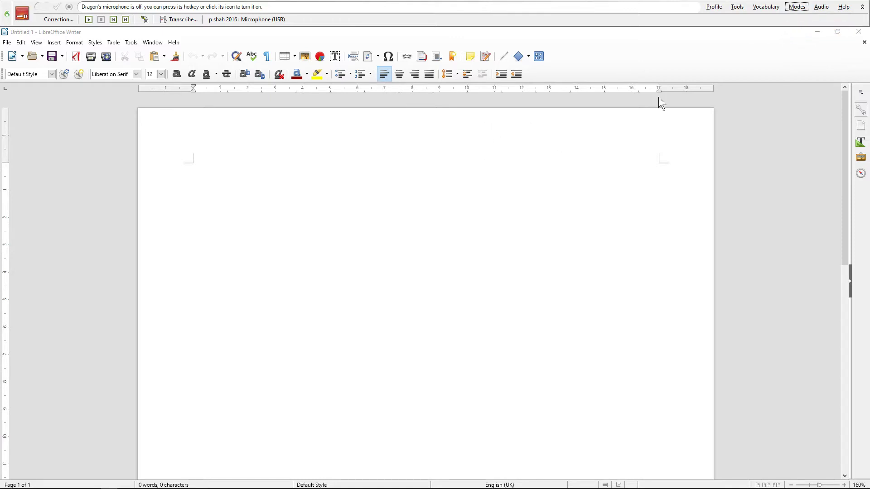
{"action": "left_click", "coordinate": [738, 10]}
{"action": "mouse_move", "coordinate": [719, 10]}
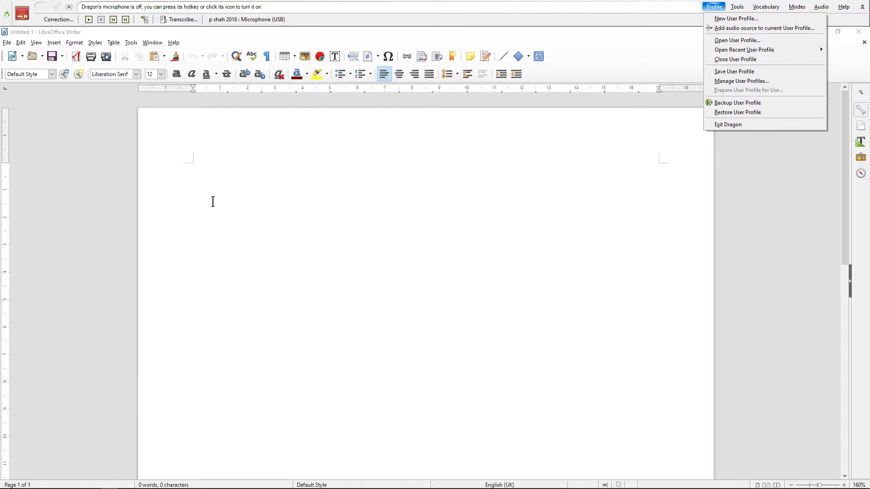
{"action": "left_click", "coordinate": [226, 177]}
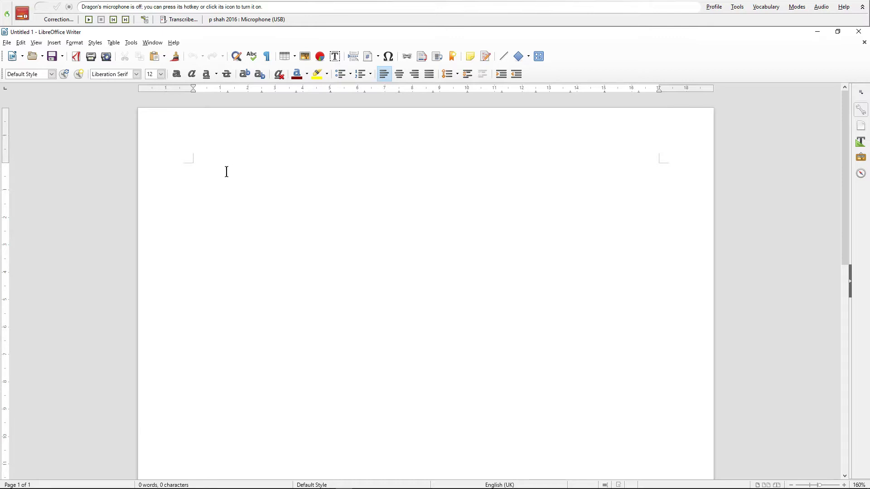
{"action": "left_click", "coordinate": [21, 17]}
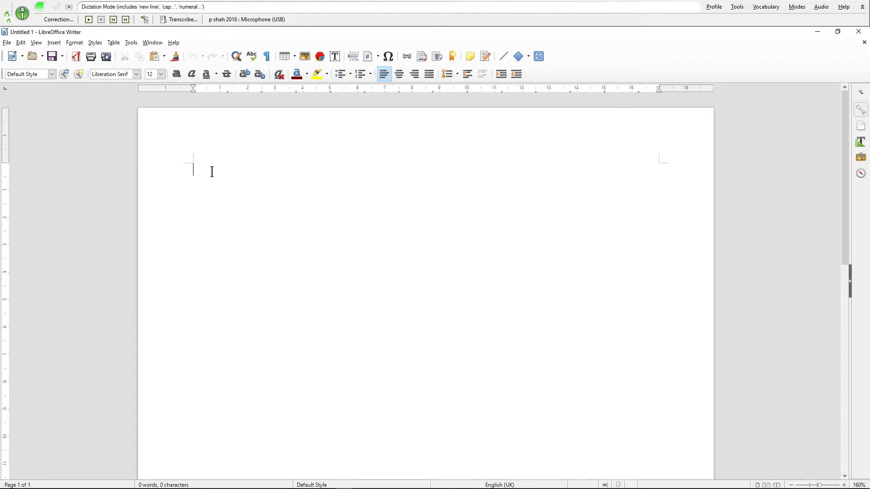
- Dictate the opening paragraph about Dragon and the second paragraph about its accuracy
{"action": "type", "text": "This is a demonstration"}
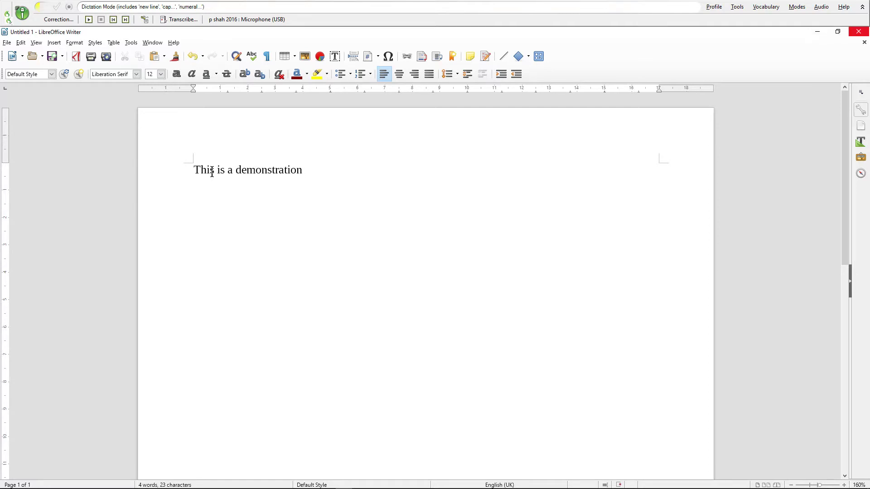
{"action": "type", "text": " video"}
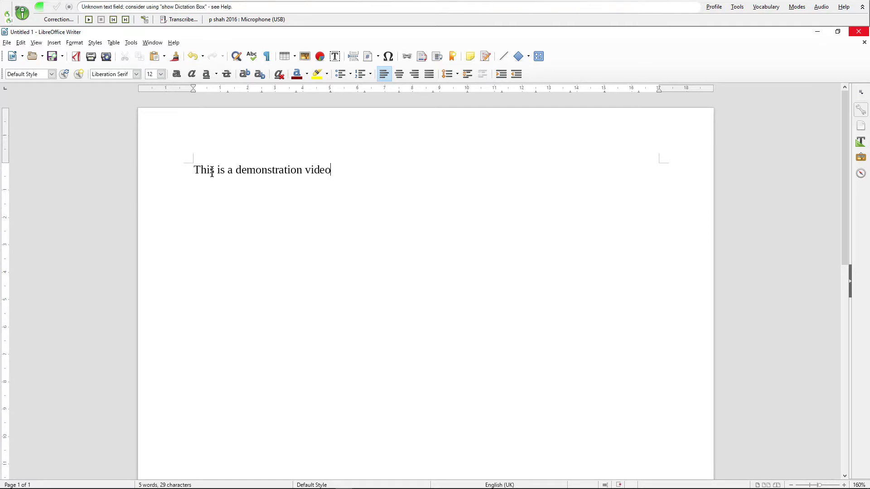
{"action": "type", "text": " for Dragon speaking naturally"}
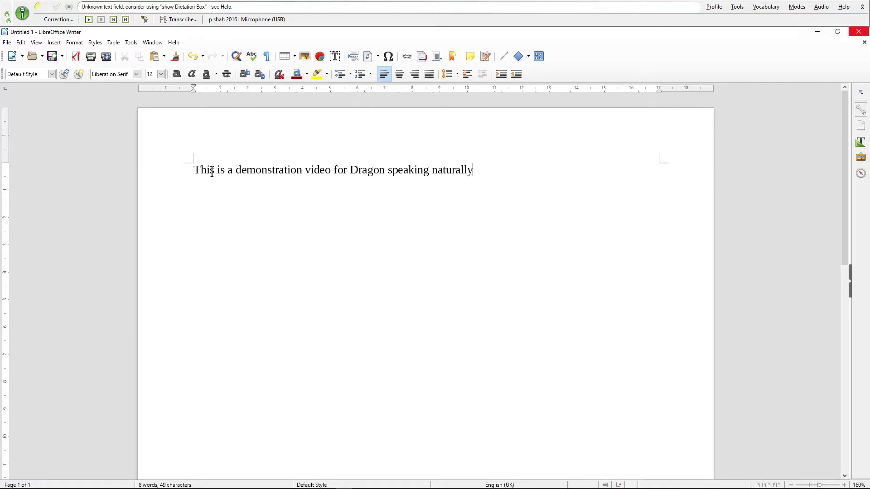
{"action": "type", "text": ". As you can see"}
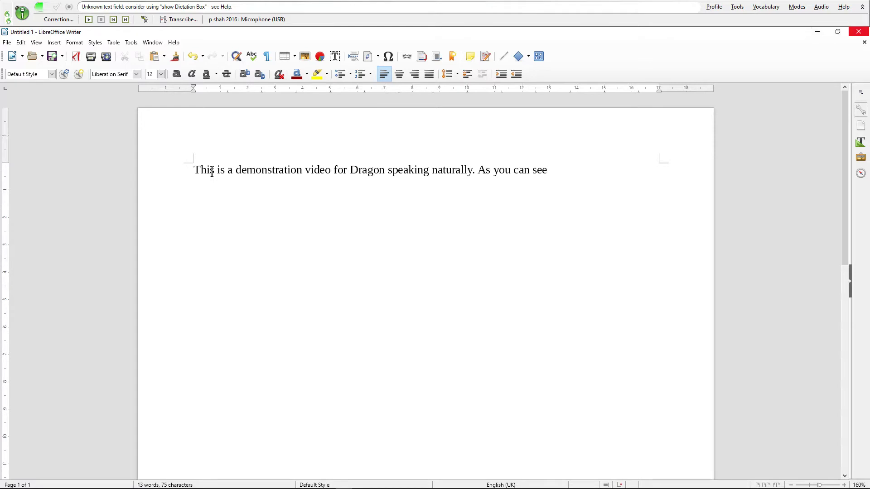
{"action": "type", "text": " I’m not typing but speaking the words"}
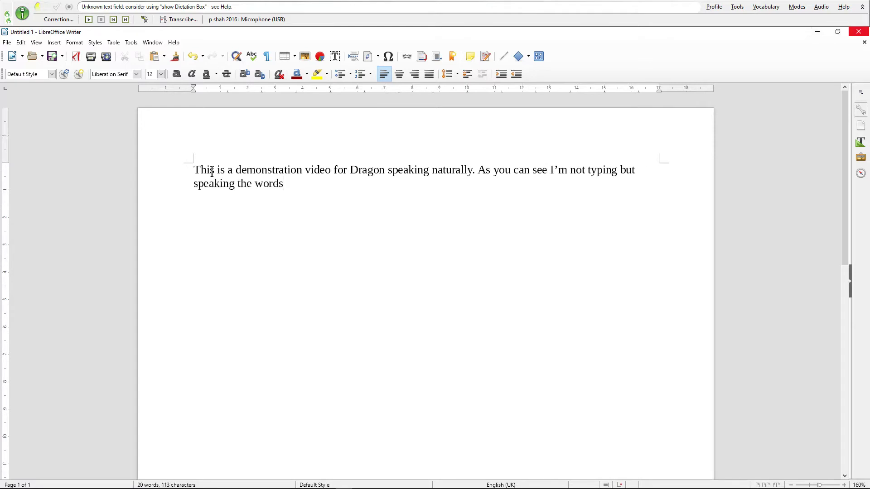
{"action": "type", "text": " and the software"}
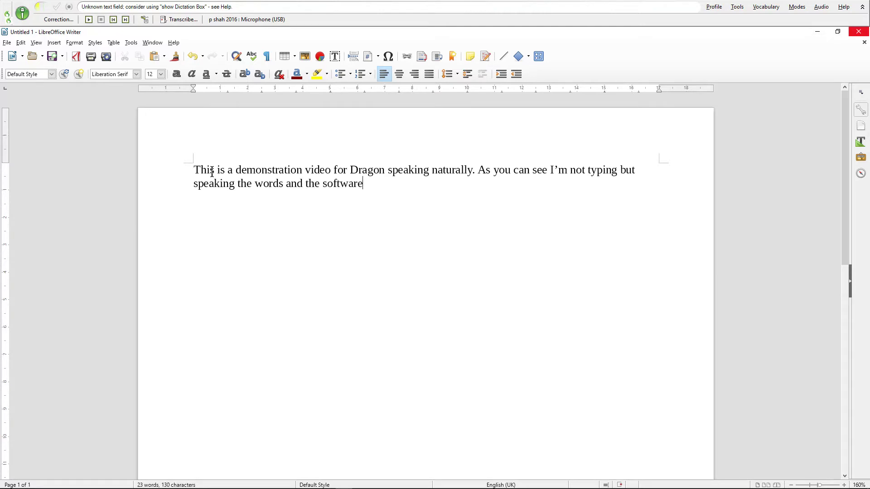
{"action": "type", "text": " is typing the words for me"}
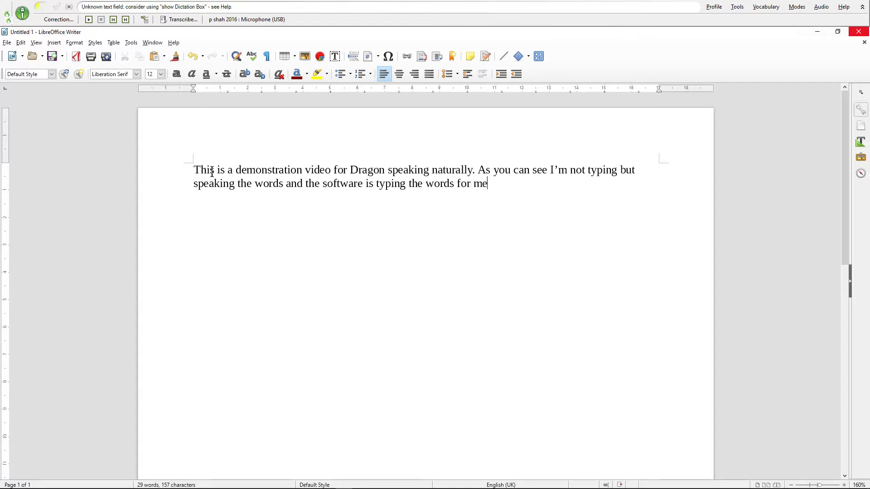
{"action": "type", "text": ". DCP is a London based"}
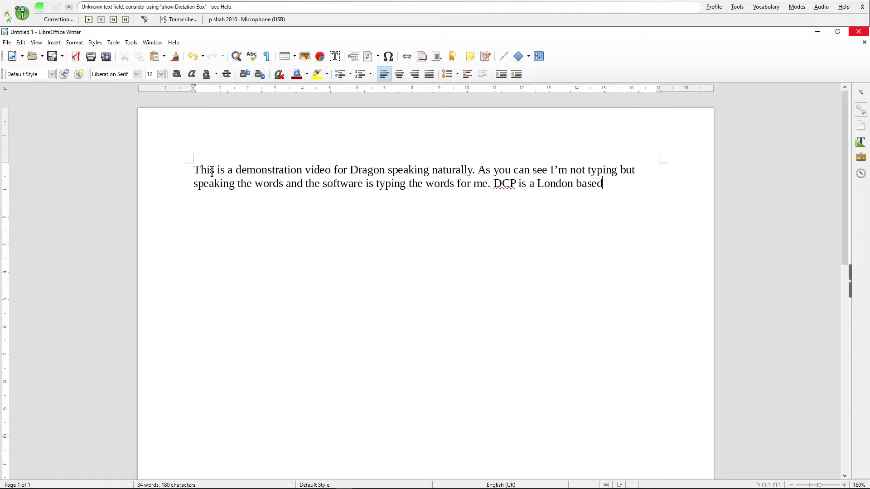
{"action": "type", "text": " website design company"}
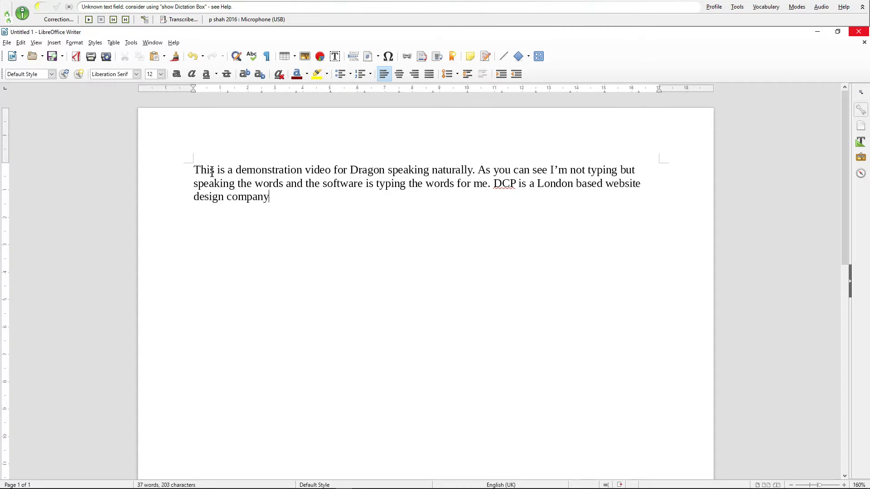
{"action": "type", "text": "."}
{"action": "key", "text": "Return"}
{"action": "type", "text": "The software that I am using"}
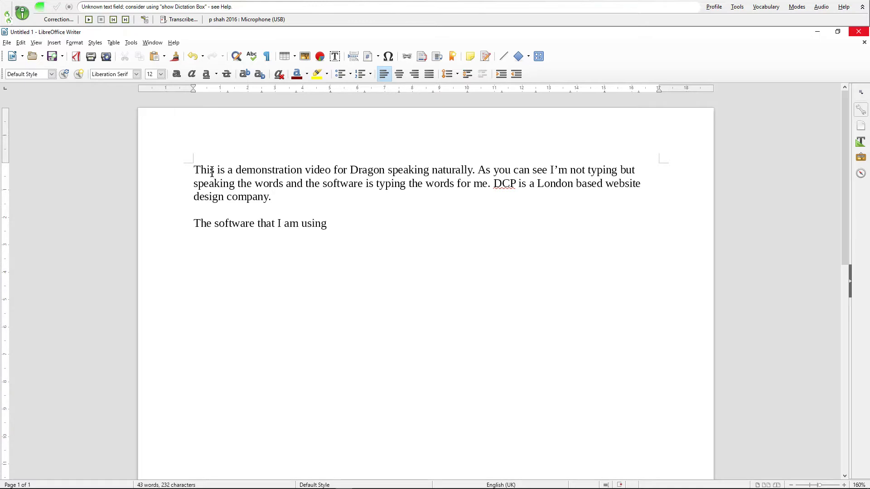
{"action": "type", "text": " to type this content"}
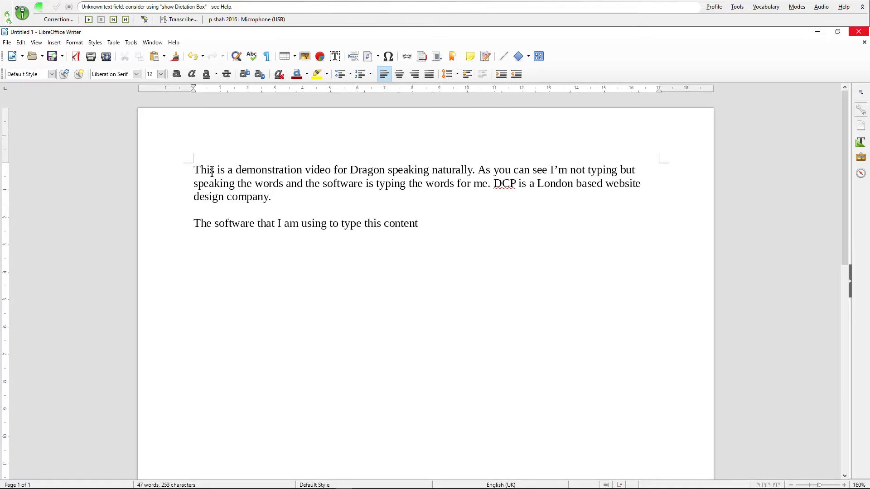
{"action": "type", "text": " is not always 100% accurate"}
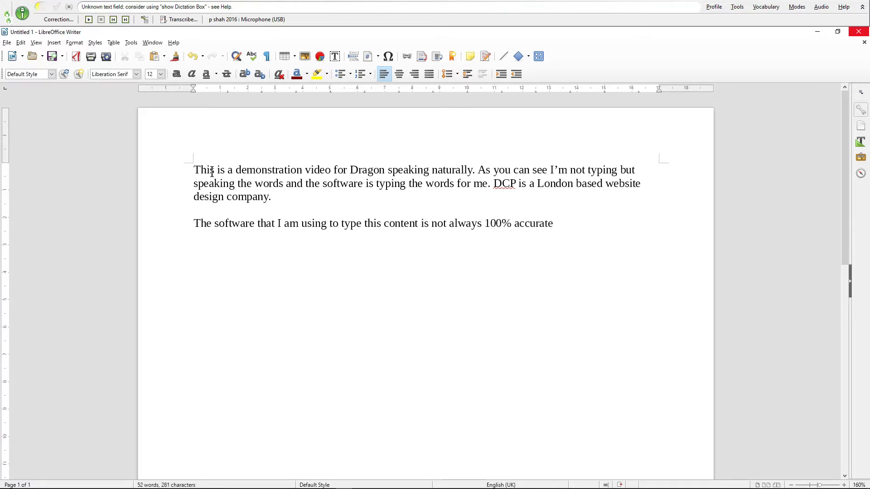
{"action": "type", "text": " but most of the time"}
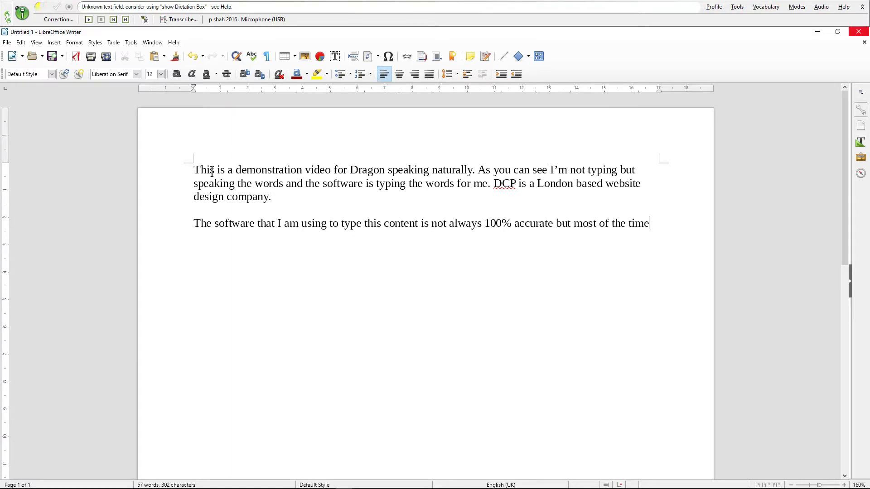
{"action": "type", "text": " does a pretty good job"}
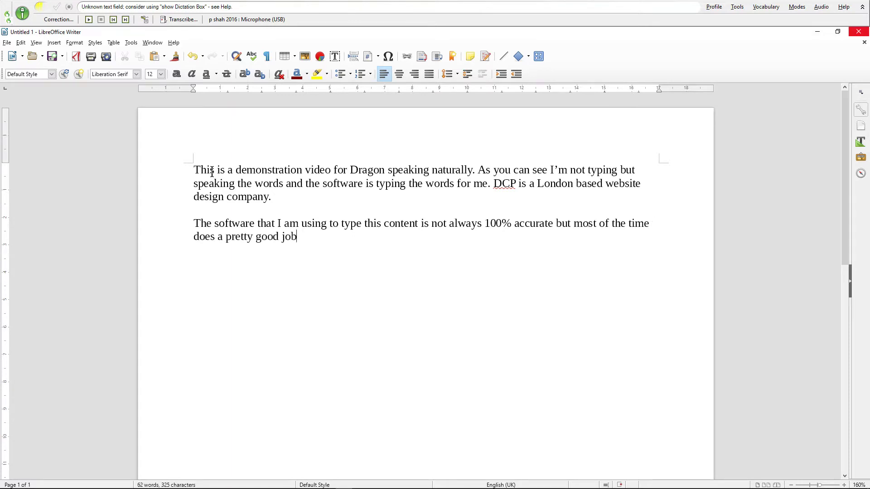
{"action": "type", "text": ". I’m not typing these words"}
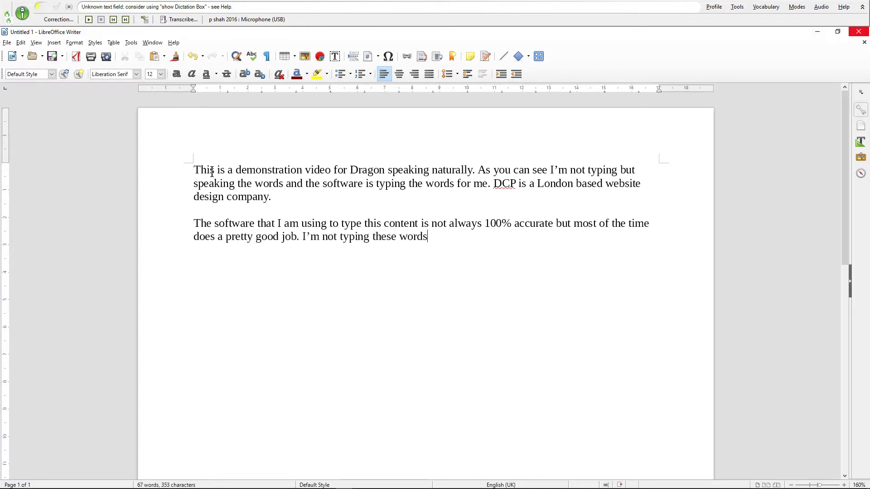
{"action": "type", "text": " so I can just sit back and talk"}
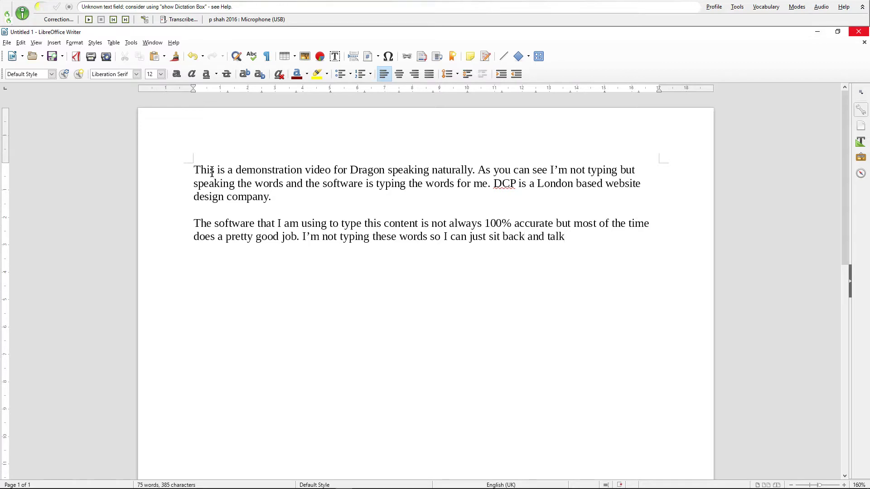
{"action": "type", "text": "on the software does all the typ"}
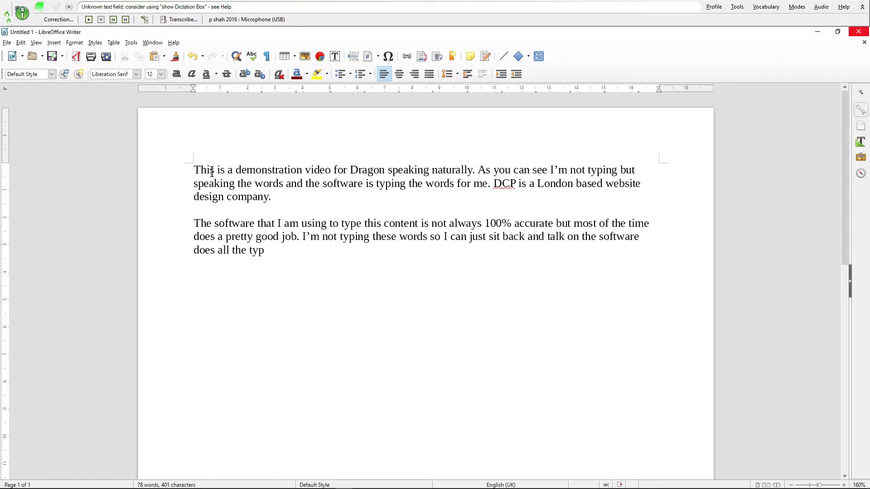
{"action": "type", "text": "ing for me."}
- Dictate the third paragraph about blog posts and the closing line 'This is the end of this demonstration video.'
{"action": "key", "text": "Return"}
{"action": "key", "text": "Return"}
{"action": "type", "text": "Using software"}
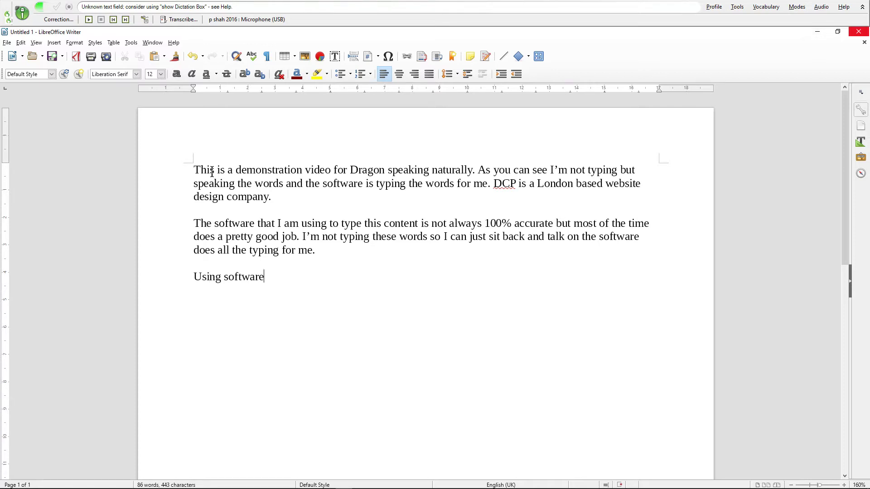
{"action": "type", "text": " I can create blog posts"}
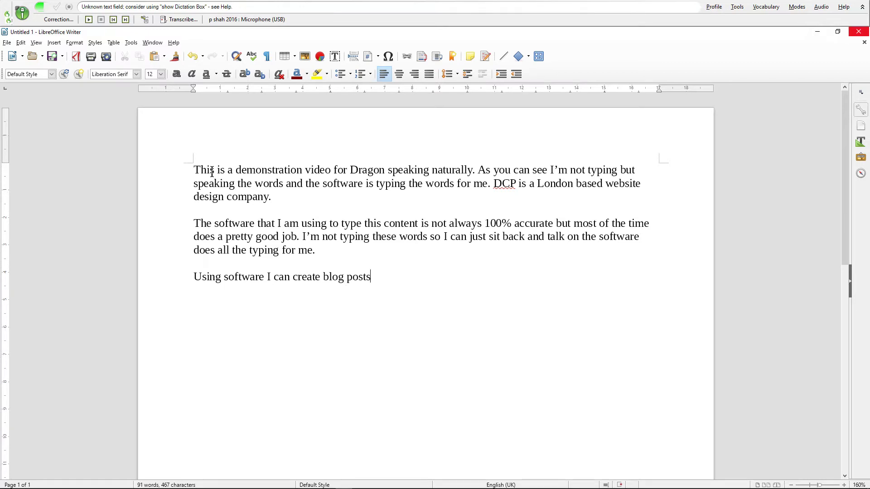
{"action": "type", "text": " very quickly"}
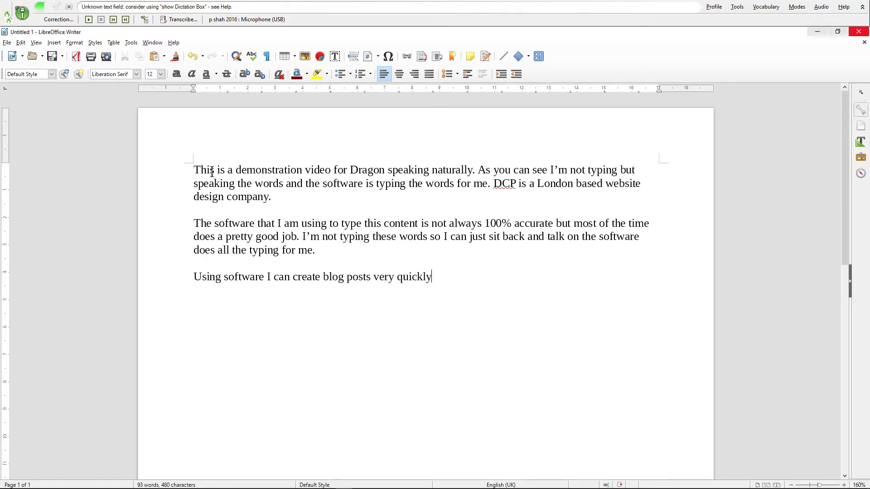
{"action": "type", "text": " but"}
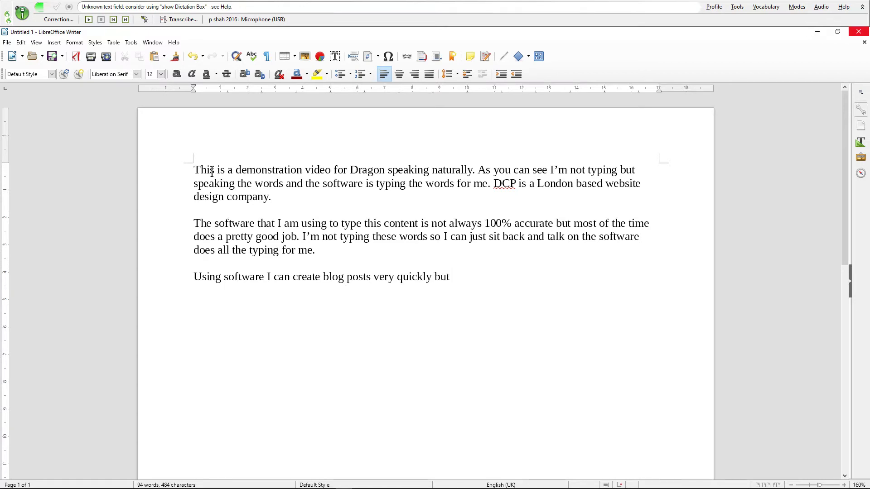
{"action": "type", "text": " I always proof read the content"}
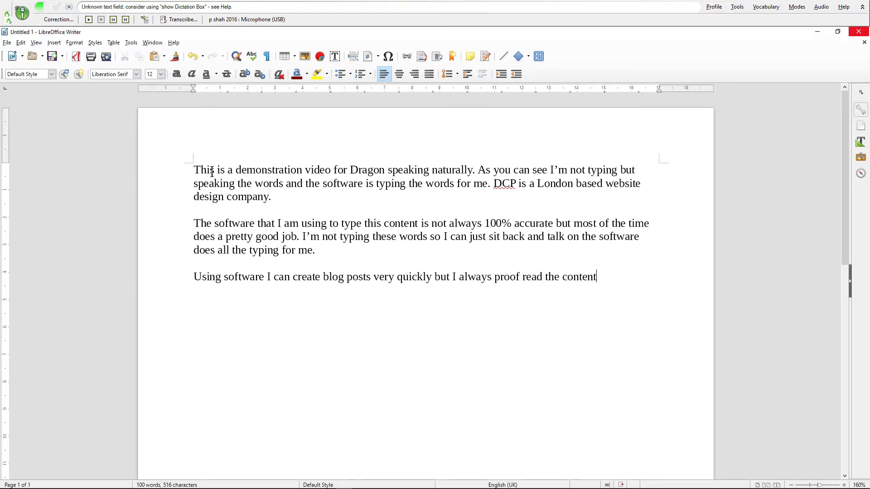
{"action": "type", "text": " before I post. Overall"}
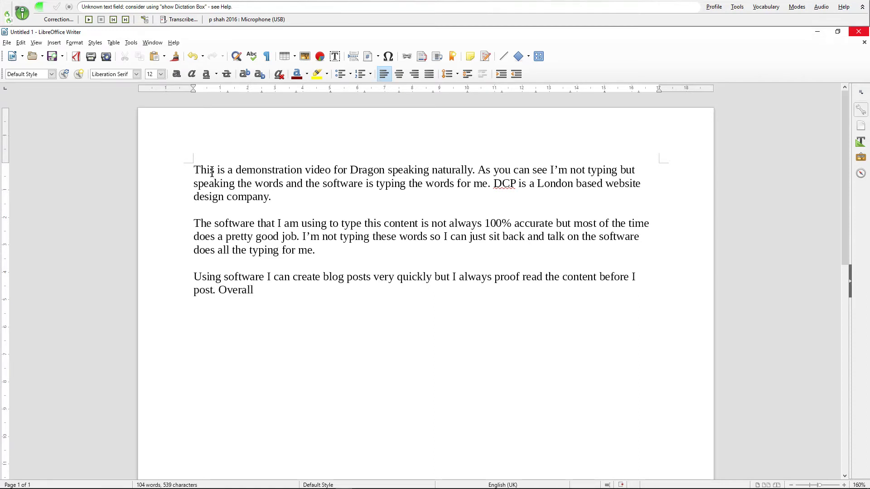
{"action": "type", "text": " I think the software is great value for money"}
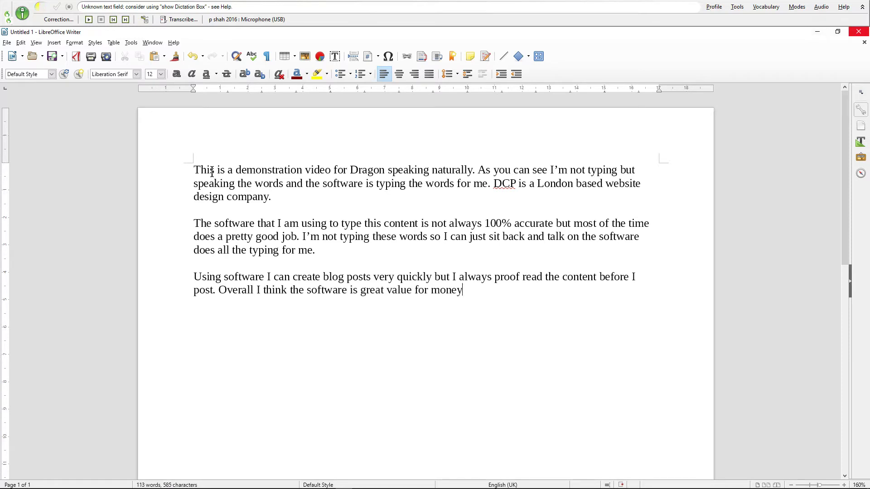
{"action": "type", "text": "."}
{"action": "key", "text": "Return"}
{"action": "key", "text": "Return"}
{"action": "type", "text": "This is the end"}
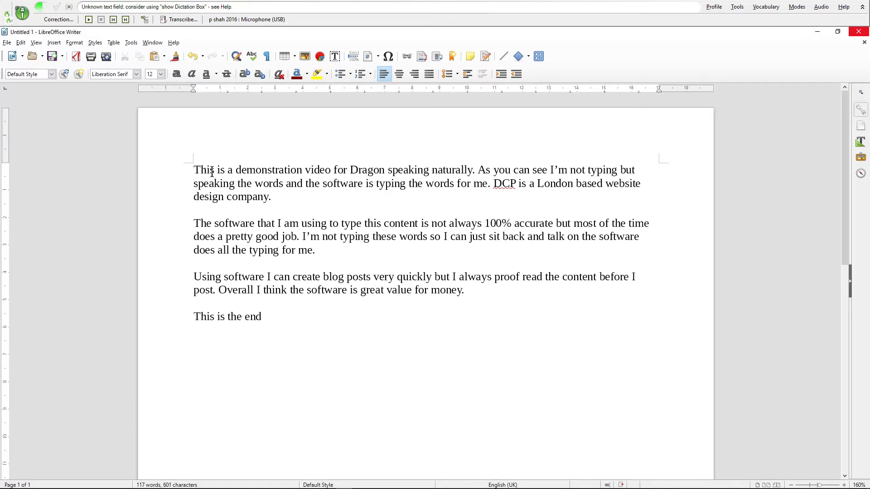
{"action": "type", "text": " of this demonstration video"}
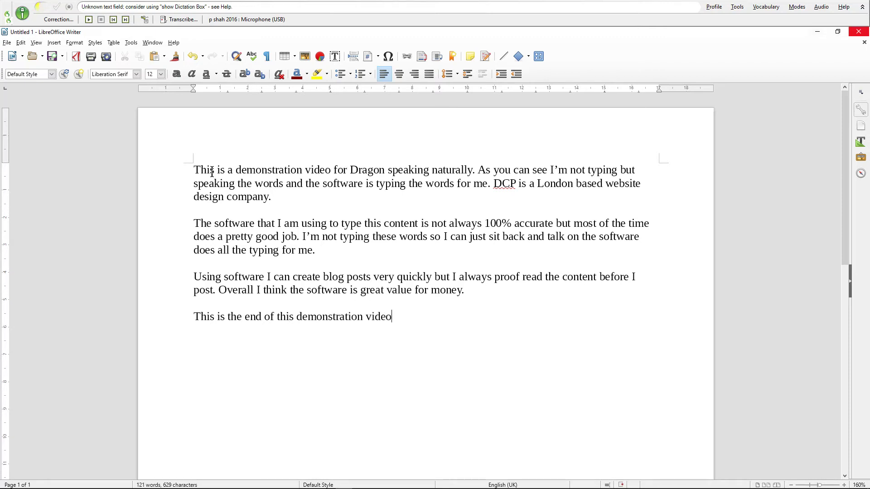
{"action": "type", "text": "."}
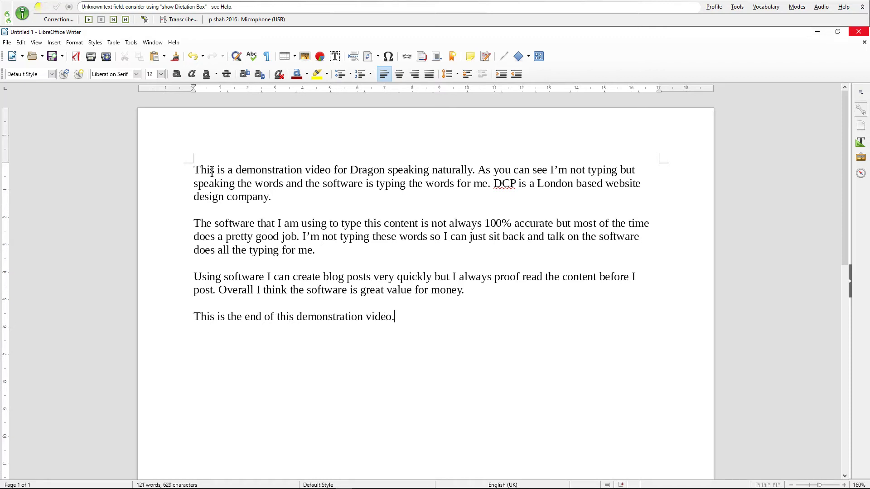
- Switch off Dragon's microphone and select the dictated text through 'money.' for review
{"action": "left_click", "coordinate": [21, 21]}
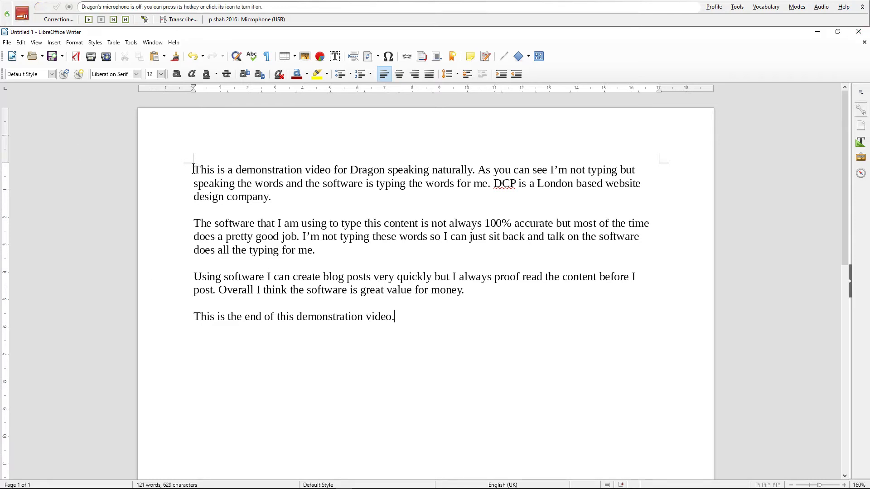
{"action": "left_click_drag", "start_coordinate": [194, 170], "coordinate": [406, 324]}
{"action": "left_click", "coordinate": [406, 326]}
{"action": "left_click", "coordinate": [232, 252]}
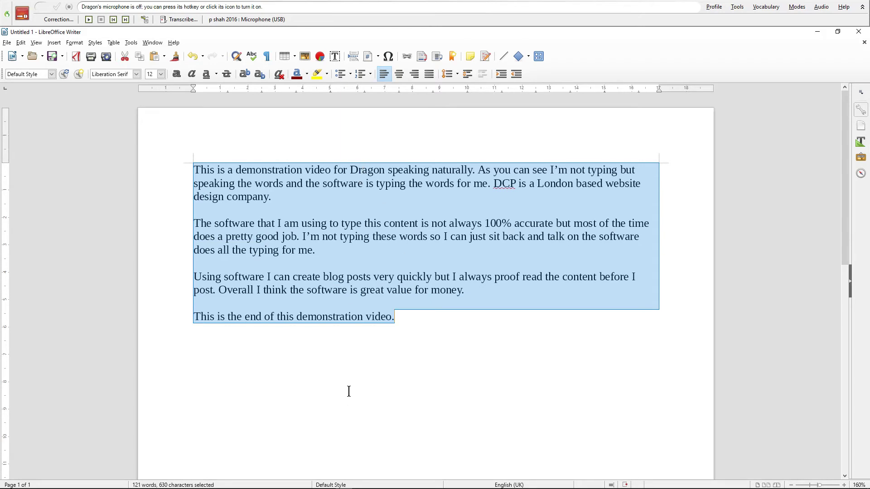
{"action": "key", "text": "Right"}
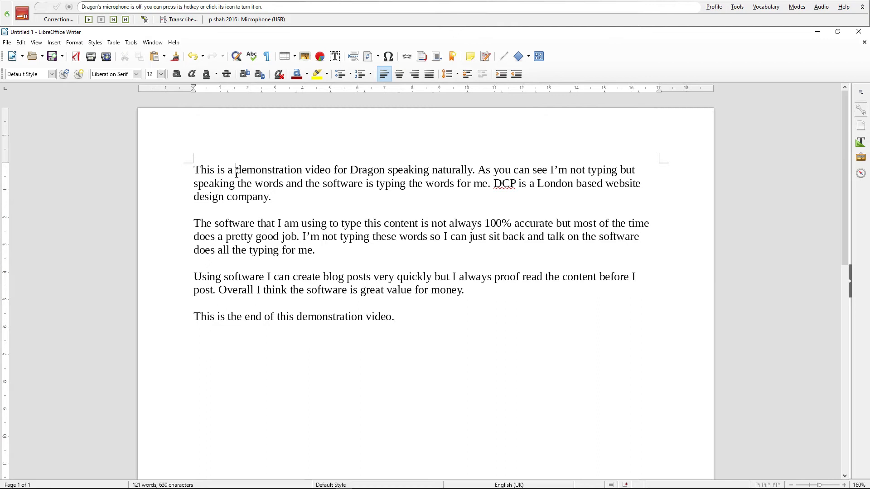
- Highlight the 'Dragon speaking naturally' phrase, the word 'naturally', then all four paragraphs
{"action": "left_click_drag", "start_coordinate": [236, 170], "coordinate": [468, 171]}
{"action": "left_click", "coordinate": [466, 171]}
{"action": "left_click_drag", "start_coordinate": [432, 172], "coordinate": [473, 171]}
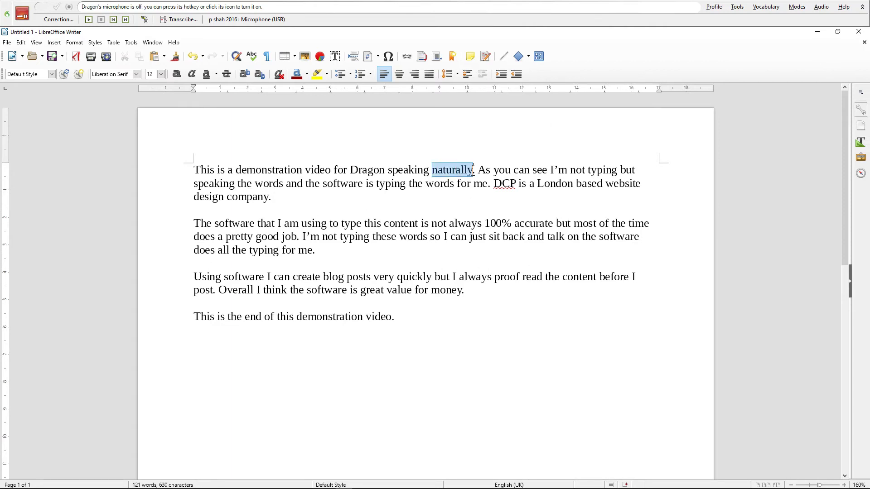
{"action": "left_click", "coordinate": [463, 247]}
{"action": "left_click_drag", "start_coordinate": [400, 319], "coordinate": [118, 162]}
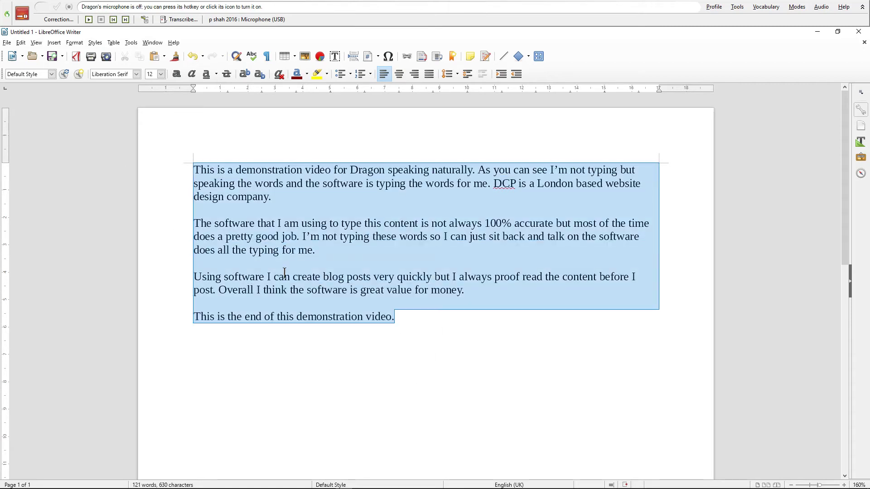
{"action": "left_click", "coordinate": [265, 215]}
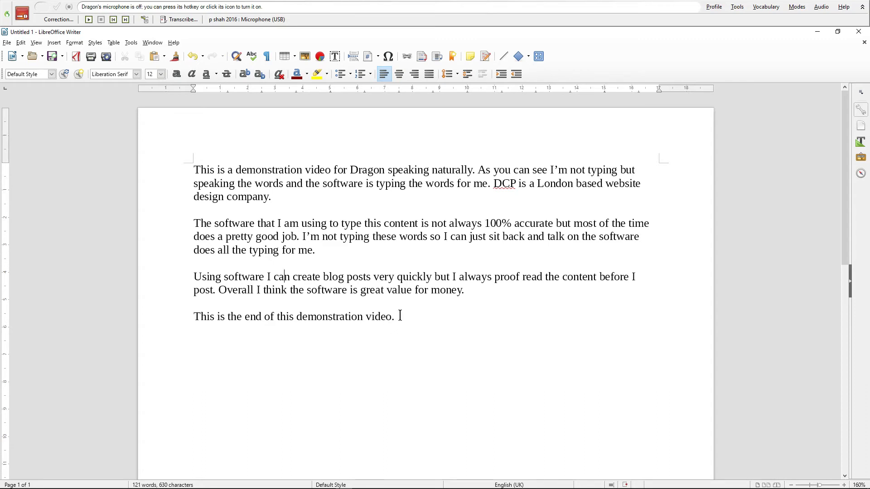
{"action": "left_click_drag", "start_coordinate": [398, 317], "coordinate": [190, 169]}
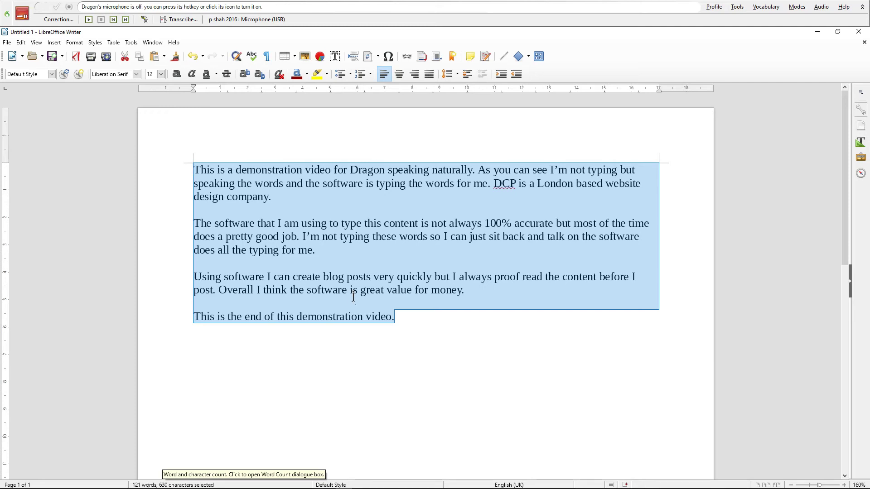
{"action": "left_click", "coordinate": [347, 419]}
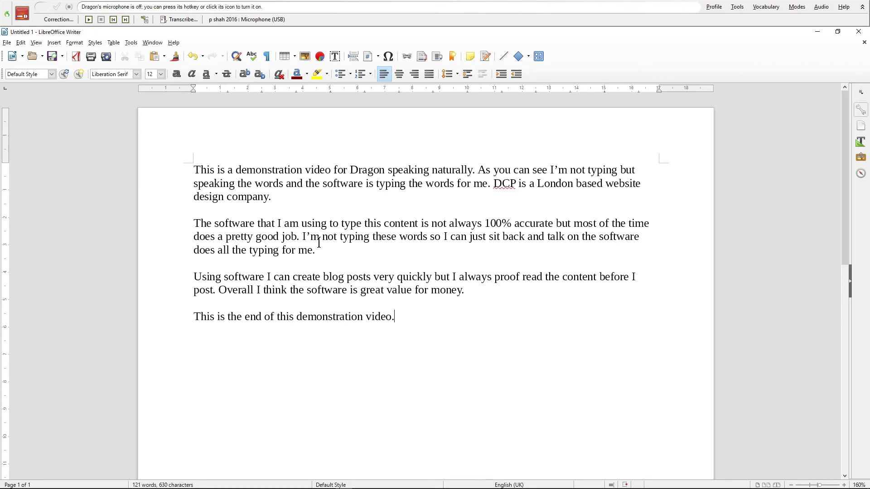
{"action": "left_click", "coordinate": [714, 7]}
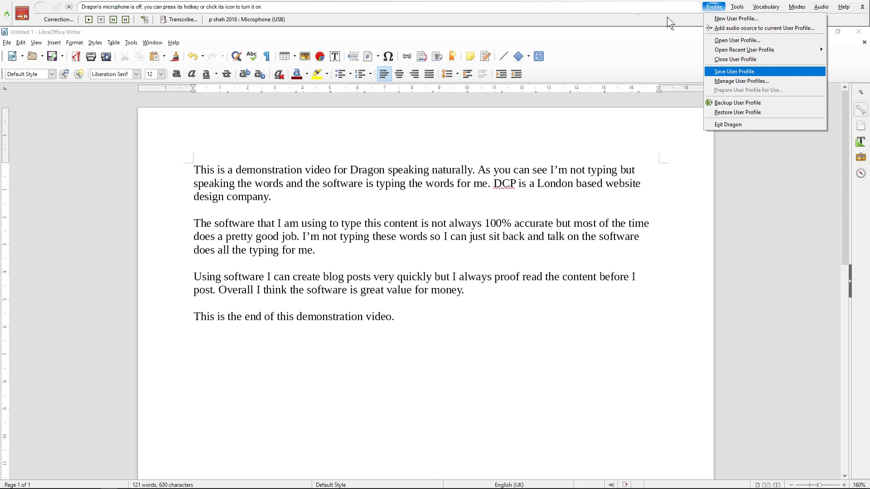
{"action": "left_click", "coordinate": [443, 300]}
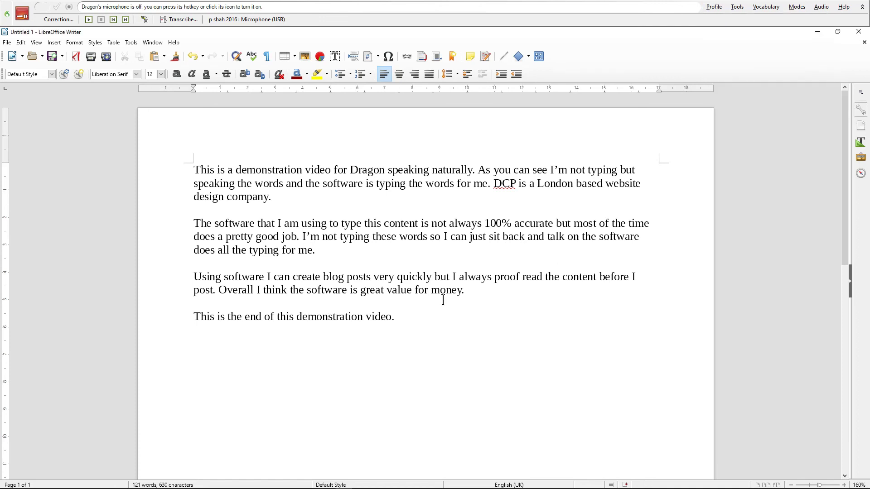